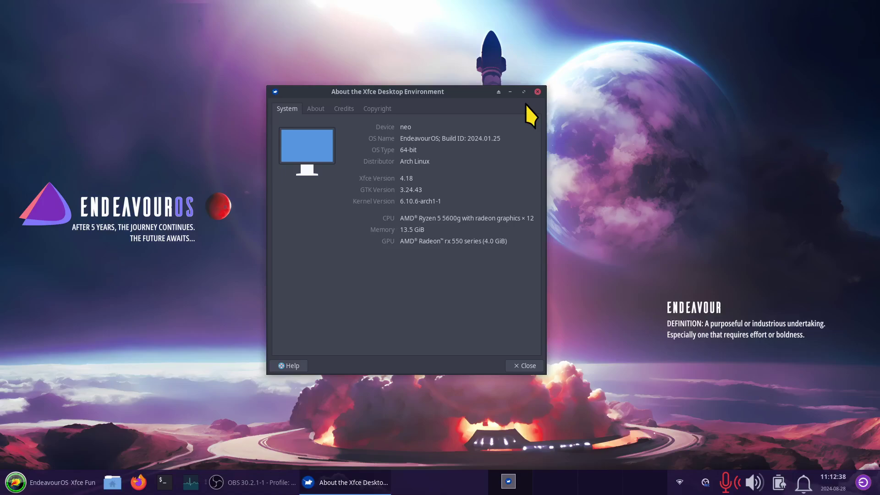
{"action": "left_click", "coordinate": [537, 92]}
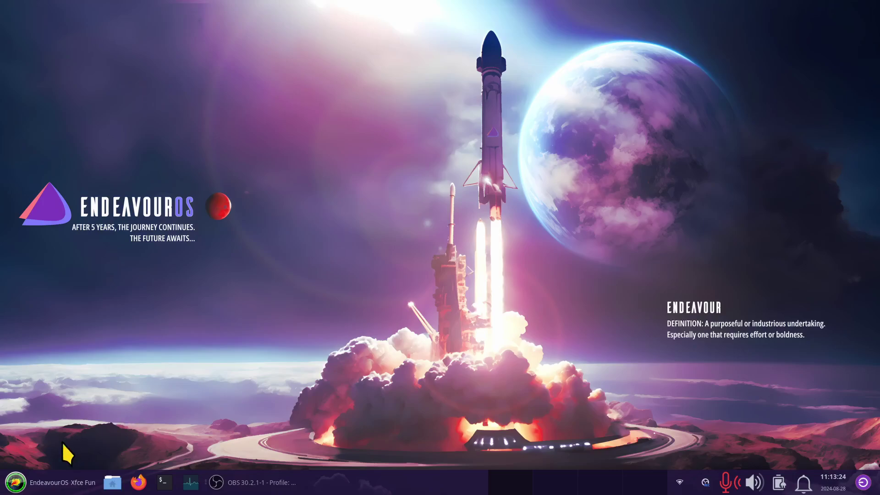
Step: Bring up the Whisker Menu button's properties on the Appearance settings
{"action": "left_click", "coordinate": [16, 482]}
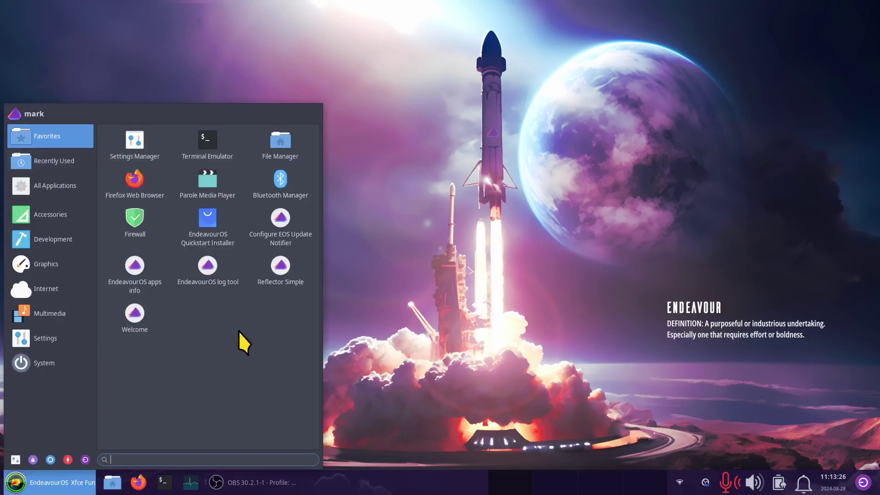
{"action": "left_click", "coordinate": [385, 298]}
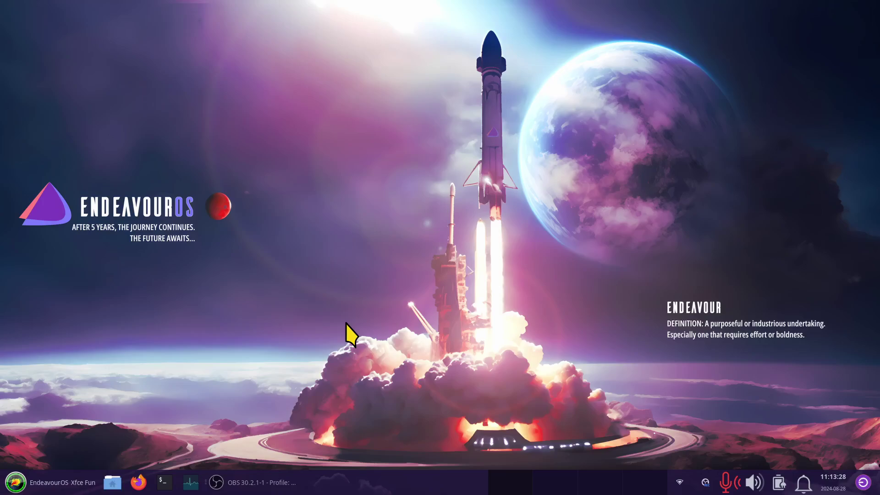
{"action": "right_click", "coordinate": [20, 486]}
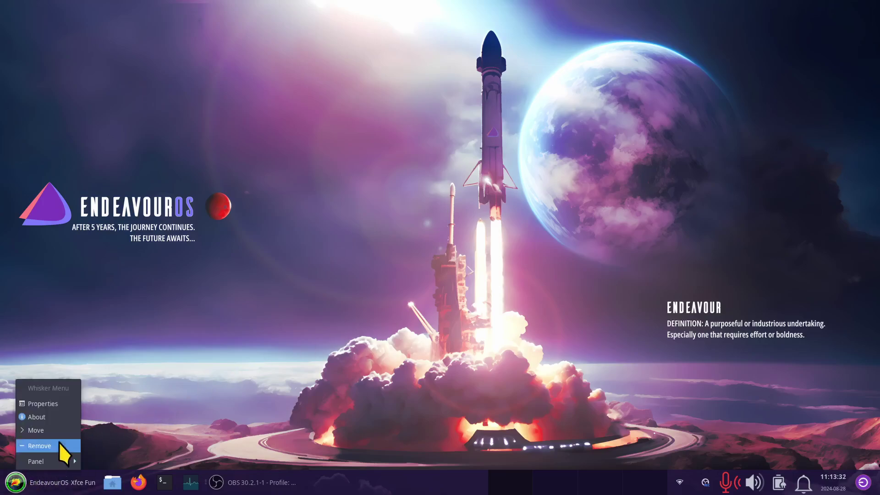
{"action": "left_click", "coordinate": [64, 402]}
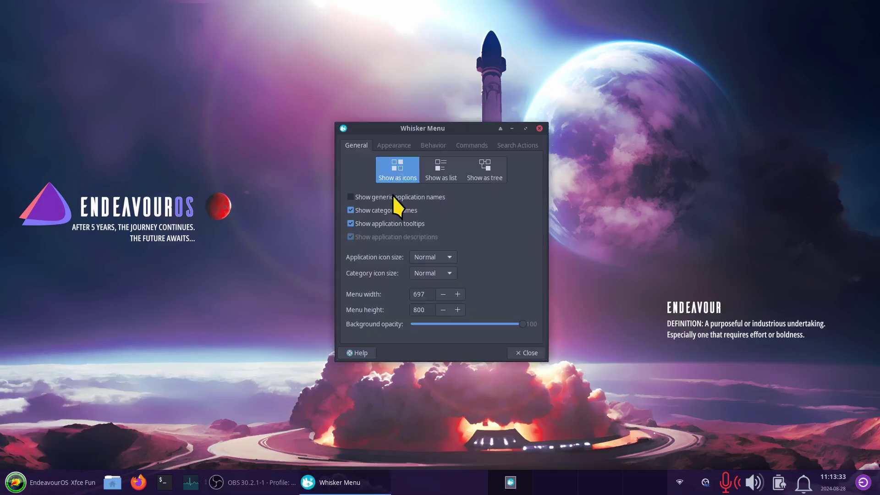
{"action": "left_click", "coordinate": [399, 146]}
{"action": "left_click_drag", "start_coordinate": [459, 126], "coordinate": [413, 91]}
Step: Set the panel button display to show both icon and title
{"action": "triple_click", "coordinate": [412, 258]}
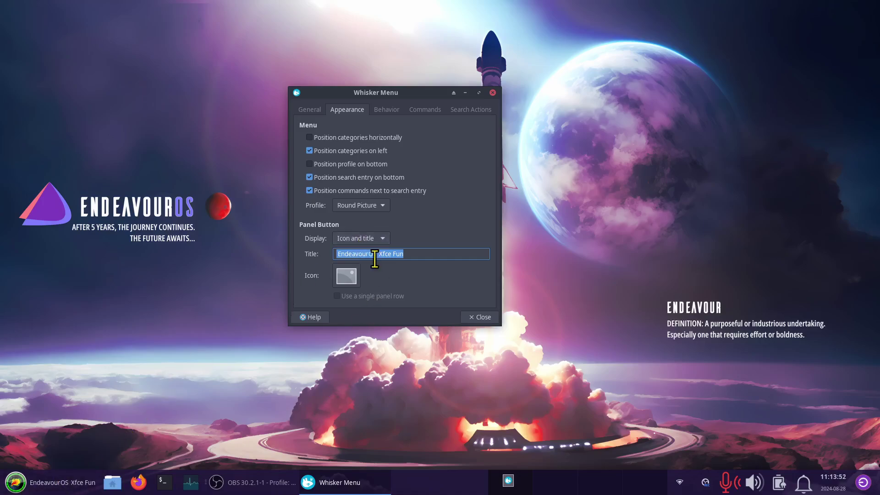
{"action": "left_click", "coordinate": [369, 239]}
{"action": "left_click", "coordinate": [367, 208]}
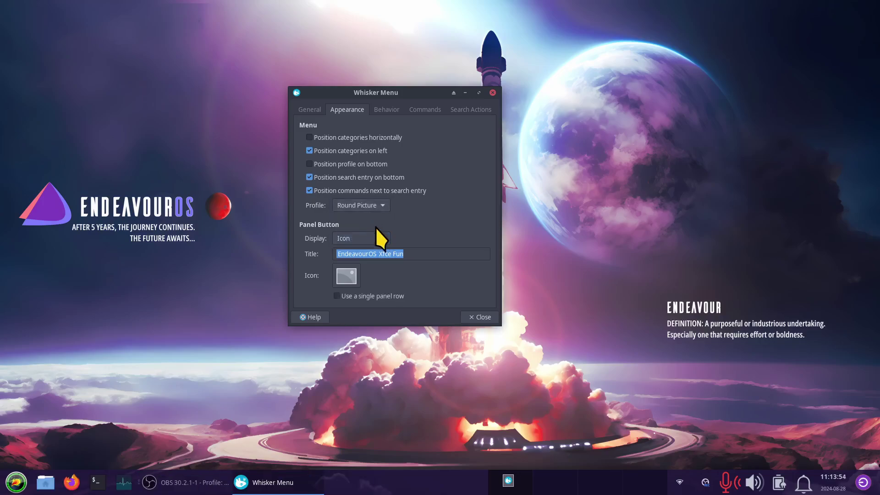
{"action": "left_click", "coordinate": [384, 240]}
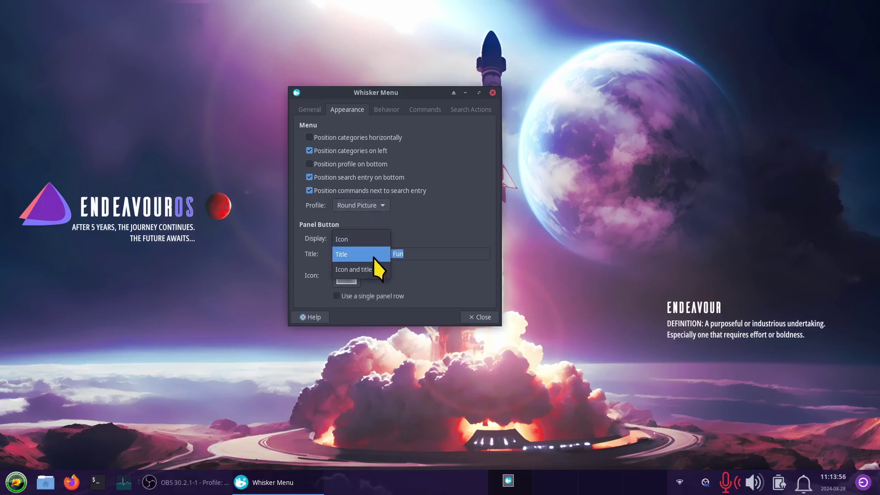
{"action": "left_click", "coordinate": [369, 269]}
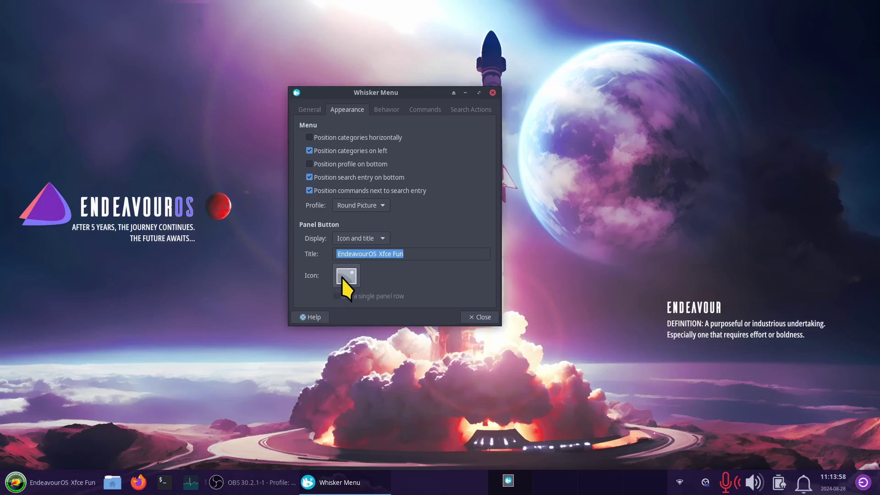
Step: Try R2-D2-icon.png as the panel button icon
{"action": "left_click", "coordinate": [346, 275]}
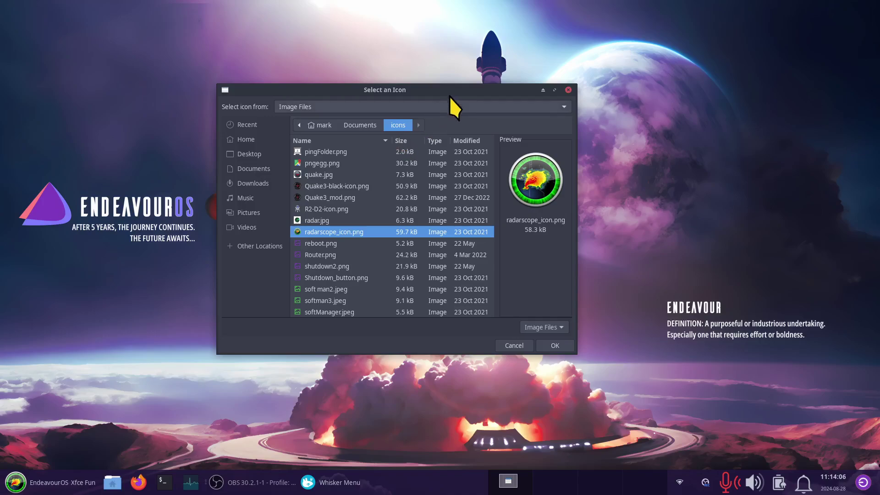
{"action": "left_click_drag", "start_coordinate": [459, 92], "coordinate": [482, 75]}
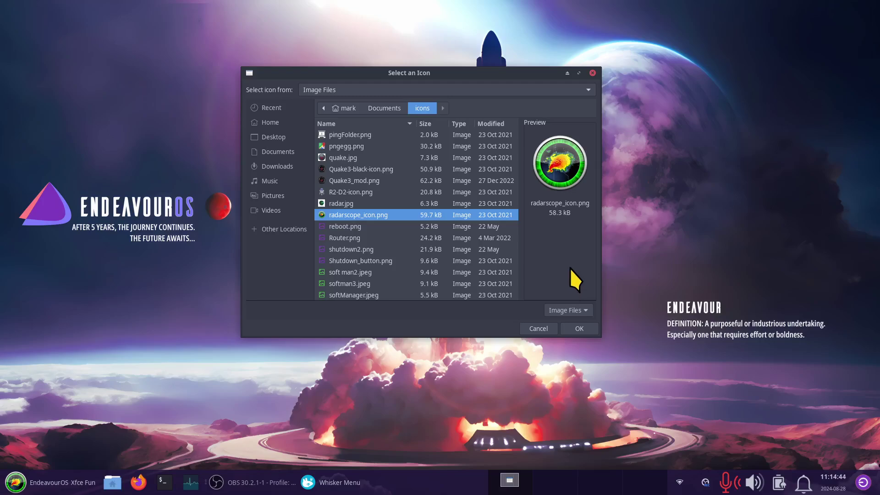
{"action": "left_click", "coordinate": [342, 193]}
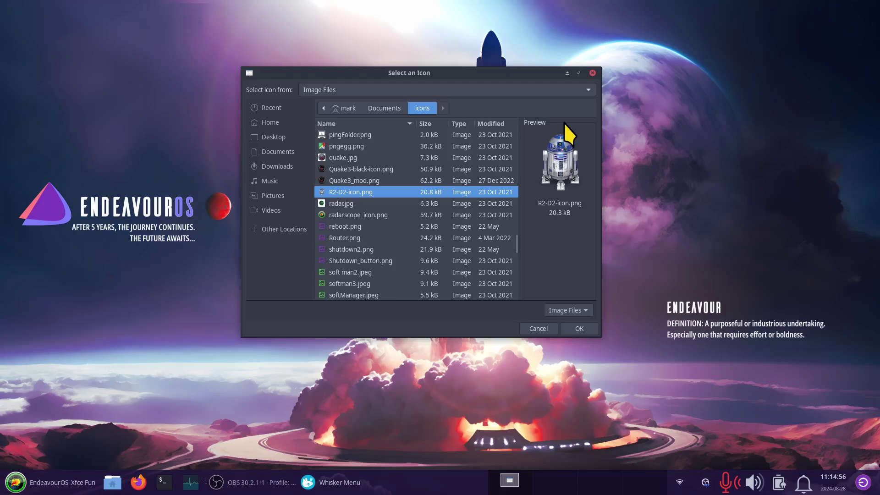
{"action": "left_click", "coordinate": [578, 329]}
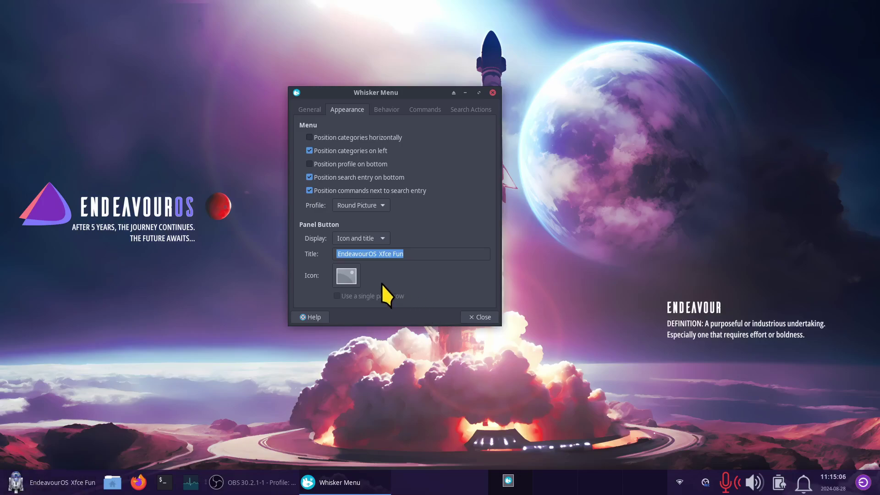
Step: Switch the panel button icon to radarscope_icon.png and close the Whisker Menu settings
{"action": "left_click", "coordinate": [345, 275]}
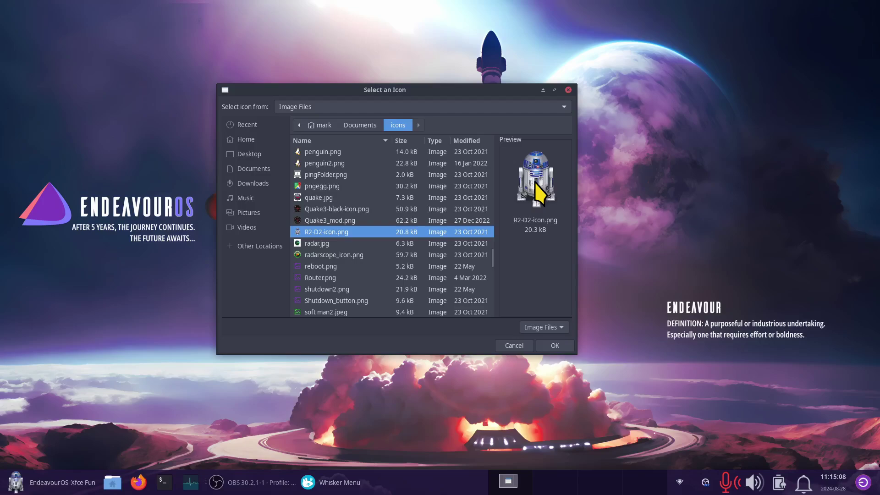
{"action": "left_click", "coordinate": [336, 254]}
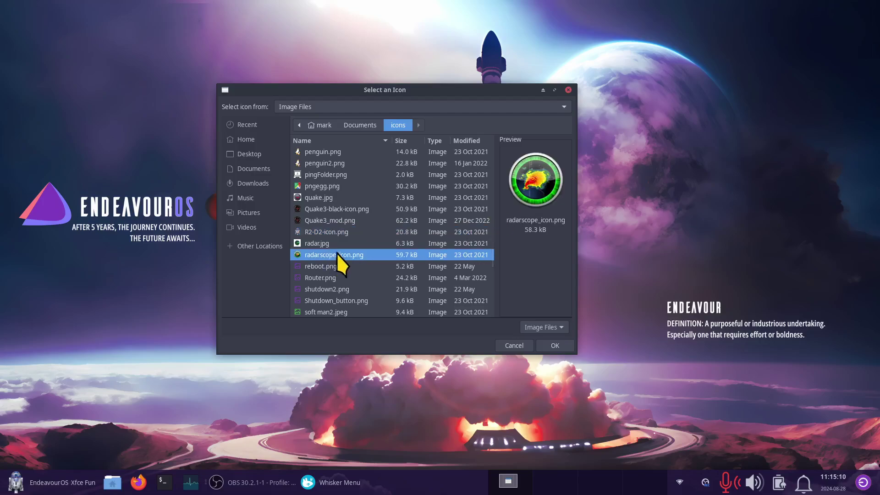
{"action": "left_click", "coordinate": [563, 345]}
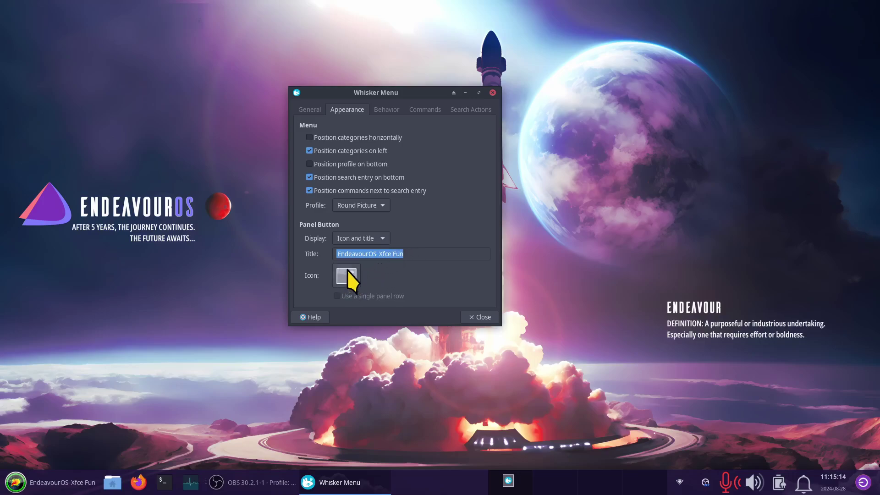
{"action": "left_click", "coordinate": [479, 317]}
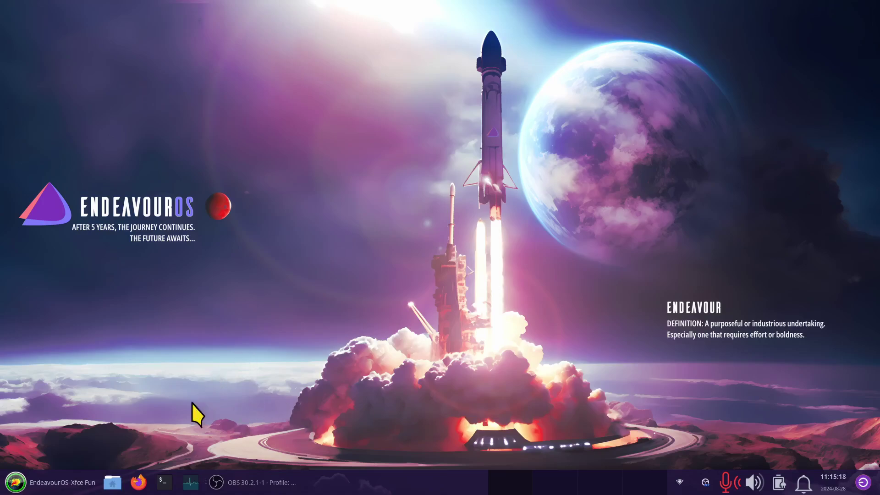
Step: Open Thunar on the home folder and the Settings Manager's Mouse and Touchpad settings
{"action": "left_click", "coordinate": [120, 482]}
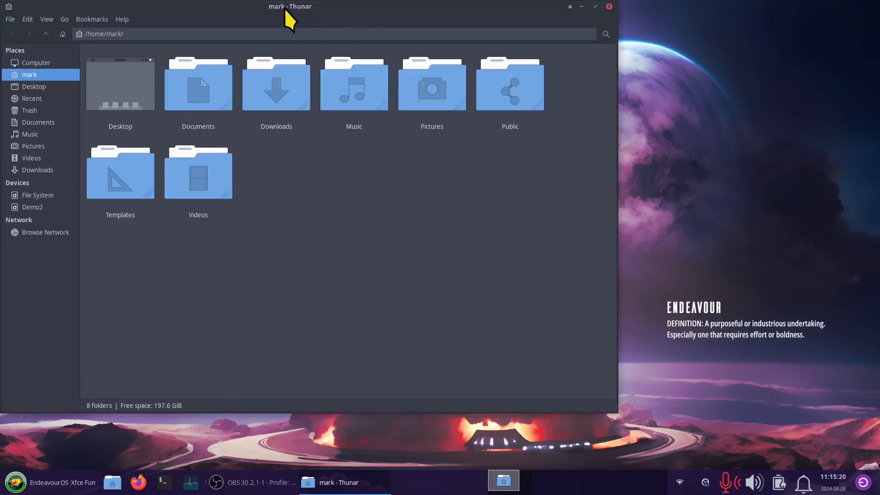
{"action": "left_click_drag", "start_coordinate": [255, 7], "coordinate": [425, 41]}
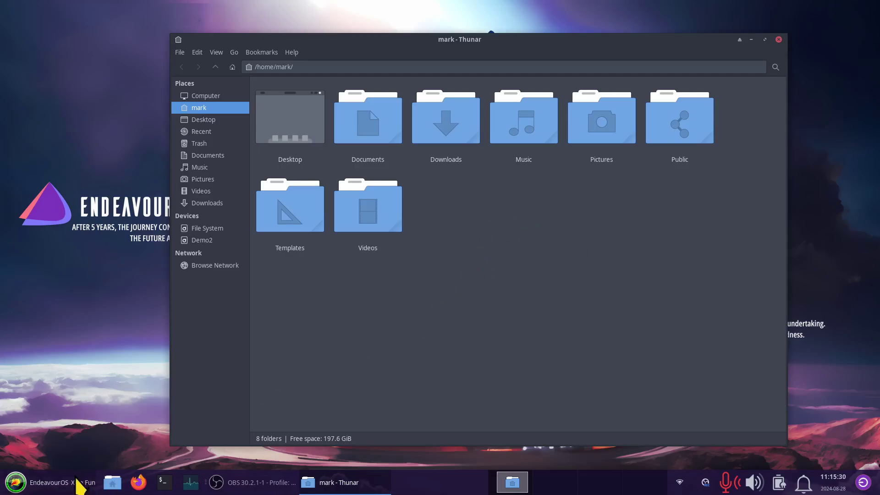
{"action": "left_click", "coordinate": [18, 482]}
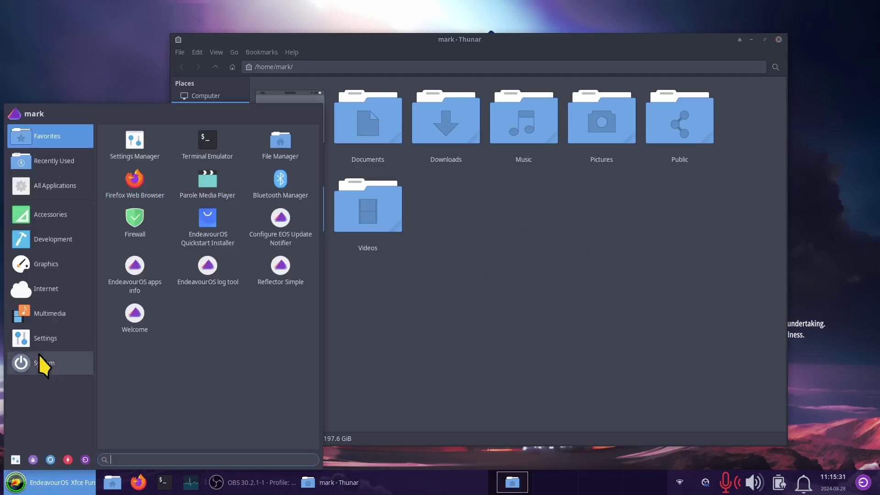
{"action": "left_click", "coordinate": [15, 460]}
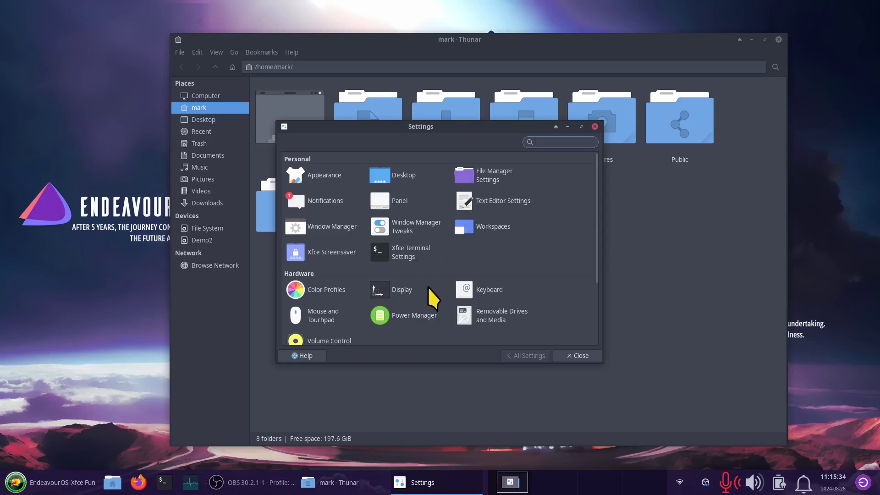
{"action": "left_click", "coordinate": [320, 317]}
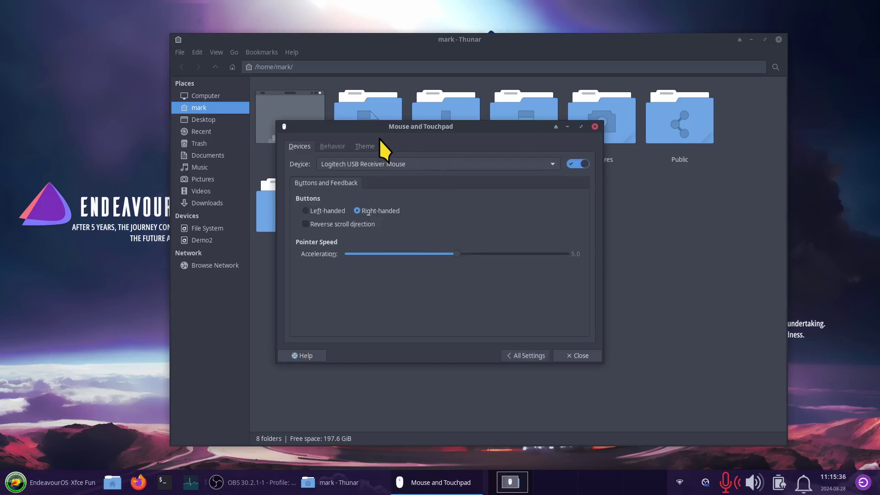
Step: Preview the Empty-Butterfly-Yellow-vr5 cursor theme, then keep Radioactive at size 72
{"action": "left_click_drag", "start_coordinate": [386, 128], "coordinate": [516, 149]}
{"action": "left_click", "coordinate": [495, 167]}
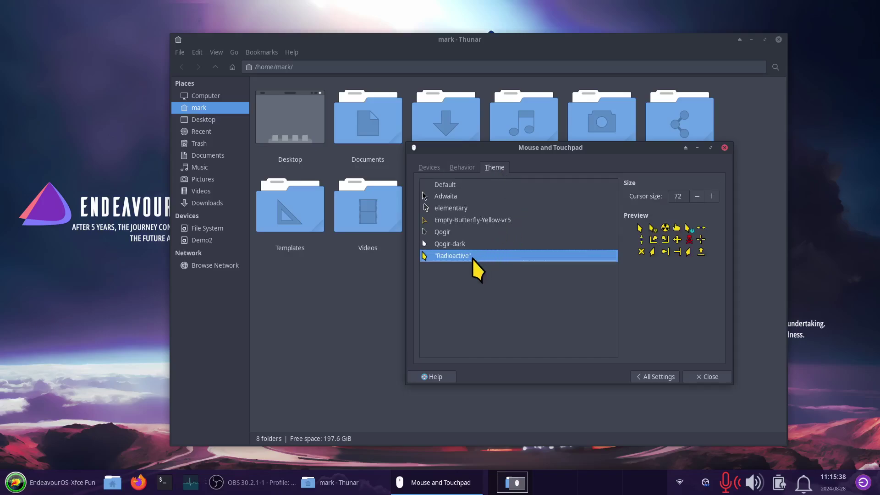
{"action": "left_click", "coordinate": [465, 220]}
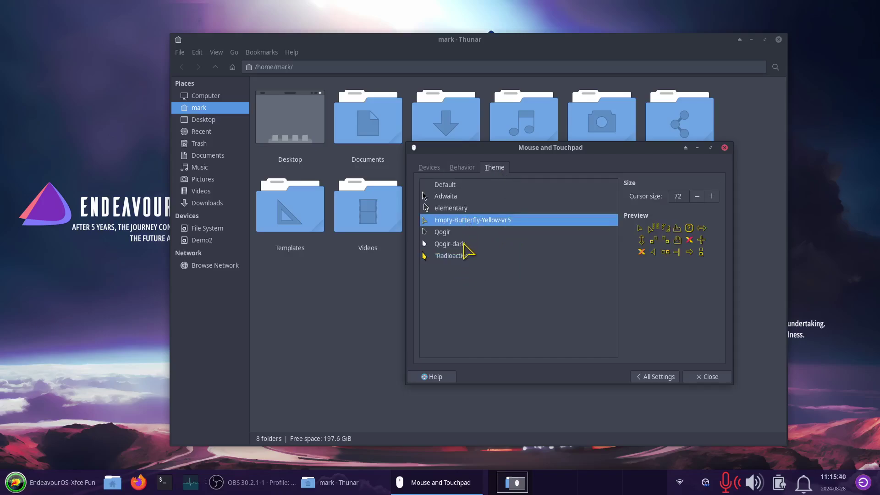
{"action": "left_click", "coordinate": [457, 256]}
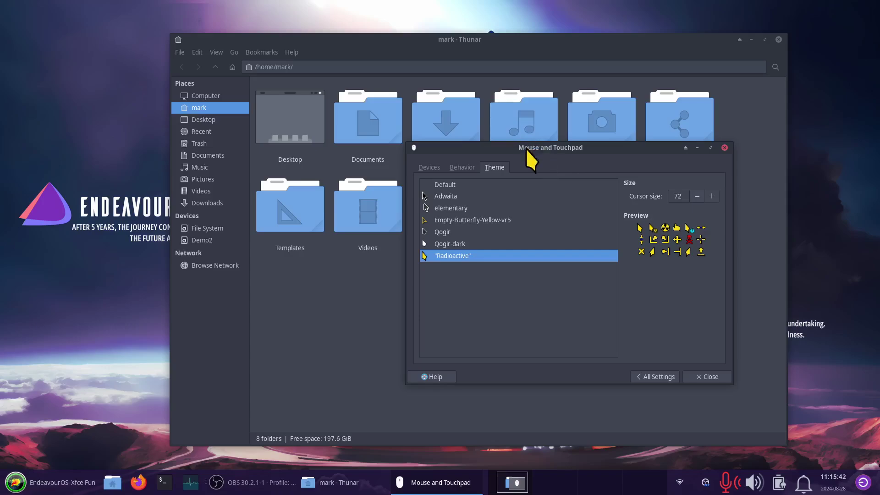
{"action": "left_click_drag", "start_coordinate": [522, 149], "coordinate": [502, 238]}
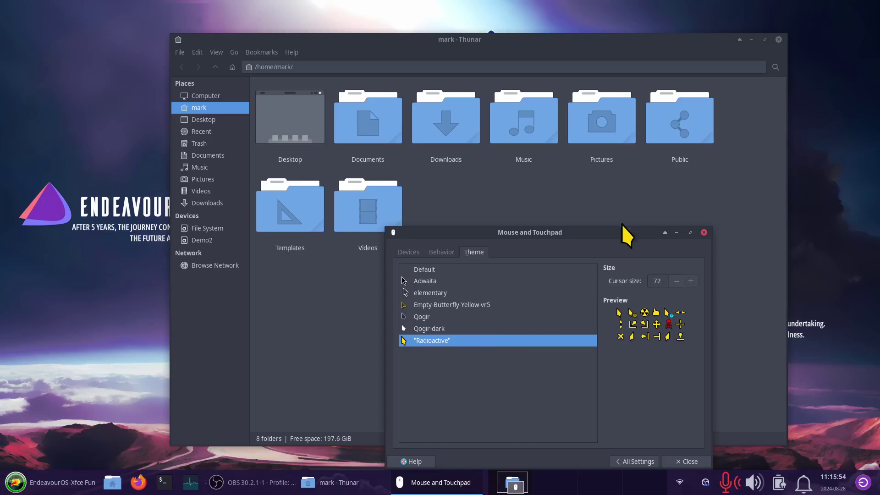
{"action": "left_click_drag", "start_coordinate": [587, 231], "coordinate": [644, 176]}
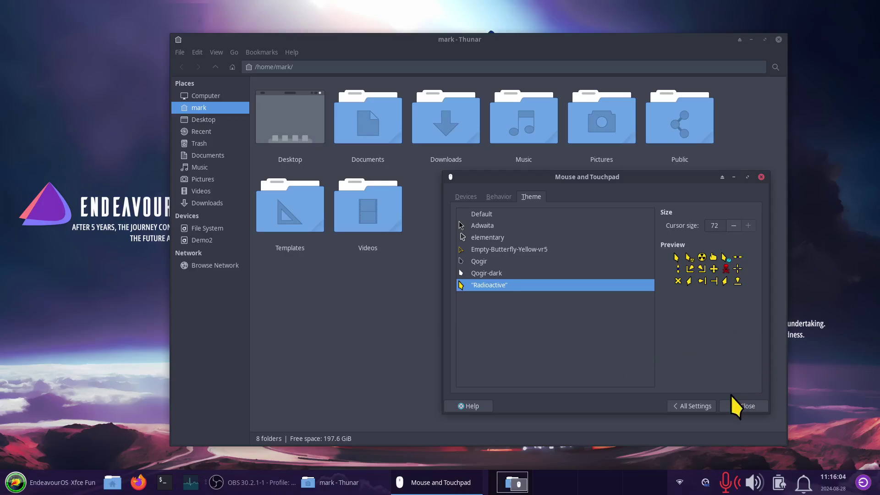
Step: Close the mouse settings and select the icons folder in Documents
{"action": "left_click", "coordinate": [741, 403]}
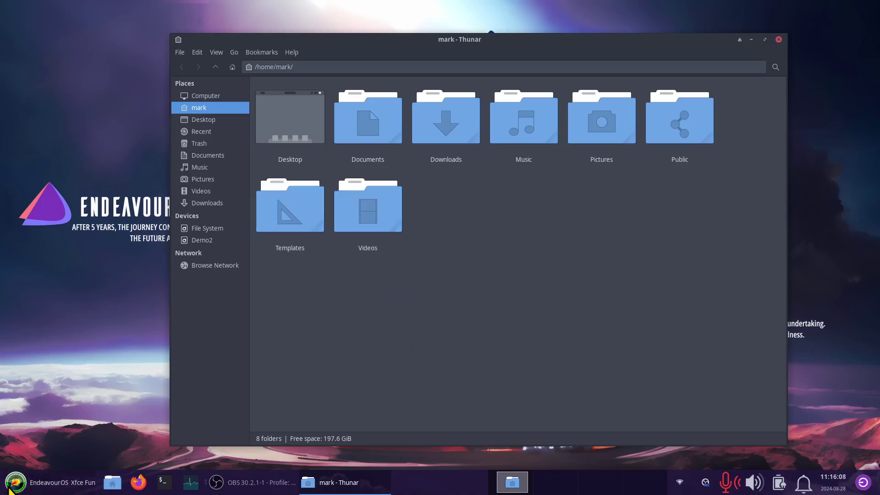
{"action": "left_click", "coordinate": [213, 153]}
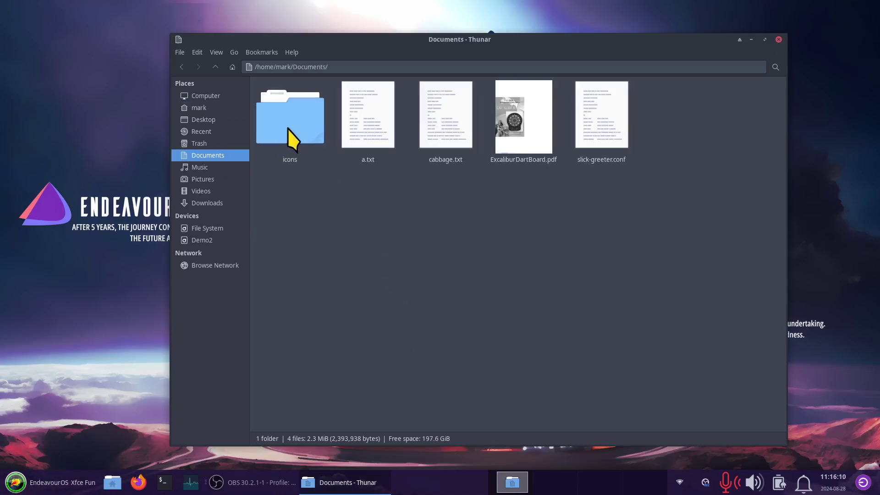
{"action": "left_click", "coordinate": [294, 134]}
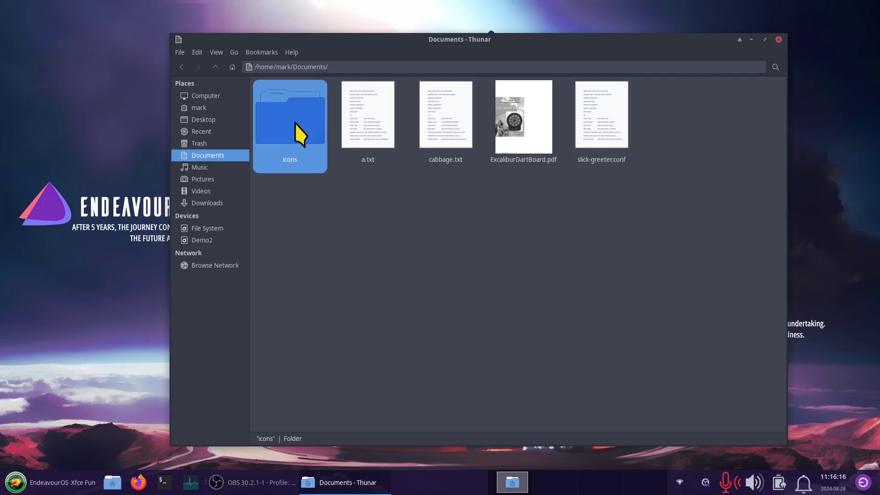
{"action": "left_click", "coordinate": [202, 96]}
{"action": "left_click", "coordinate": [194, 109]}
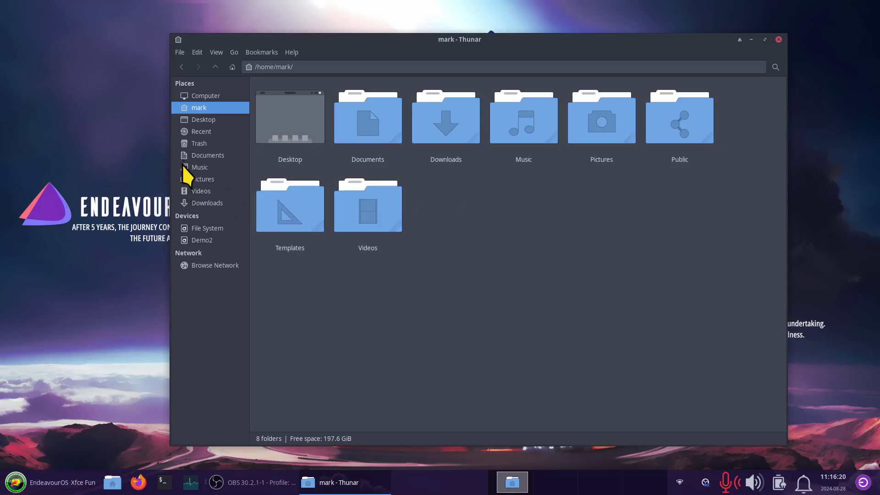
{"action": "left_click", "coordinate": [204, 156]}
{"action": "left_click", "coordinate": [286, 133]}
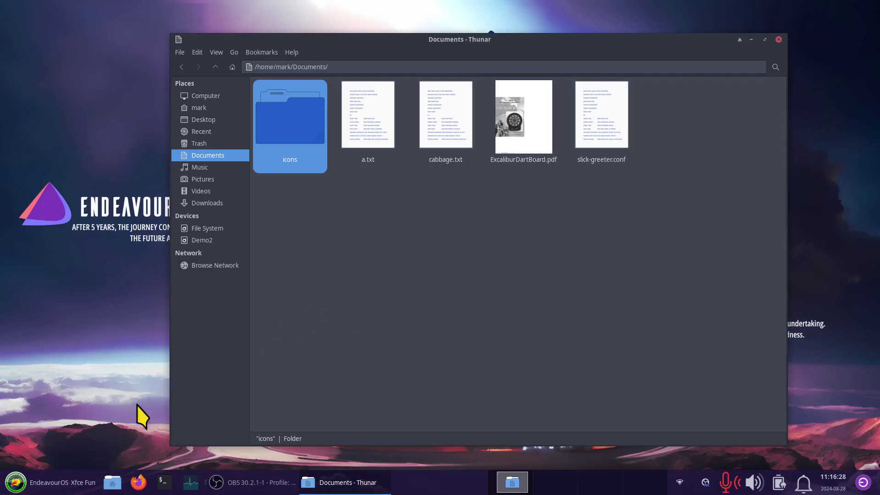
Step: Reselect, then deselect the icons folder and close the Documents window
{"action": "left_click", "coordinate": [48, 484]}
{"action": "left_click", "coordinate": [445, 228]}
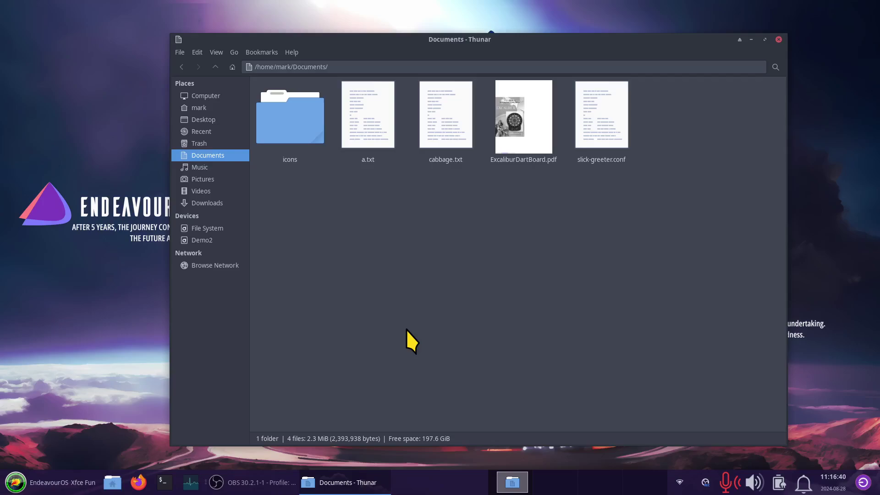
{"action": "left_click", "coordinate": [293, 146]}
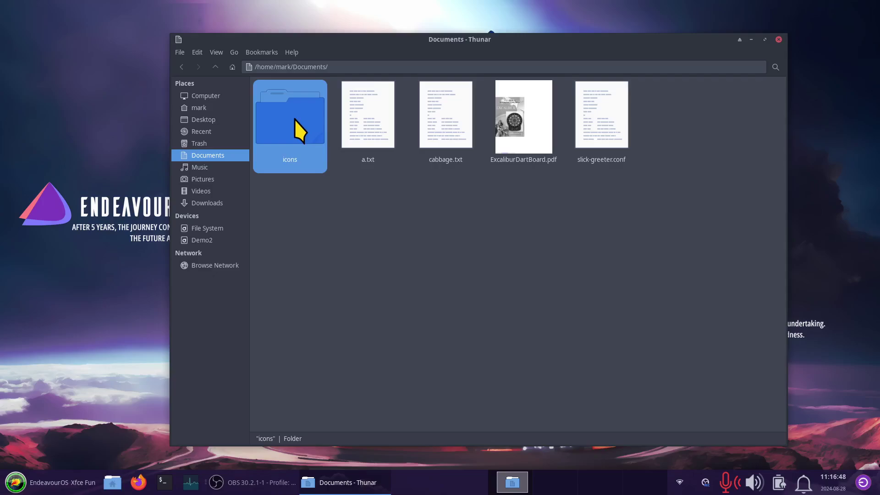
{"action": "left_click", "coordinate": [324, 205]}
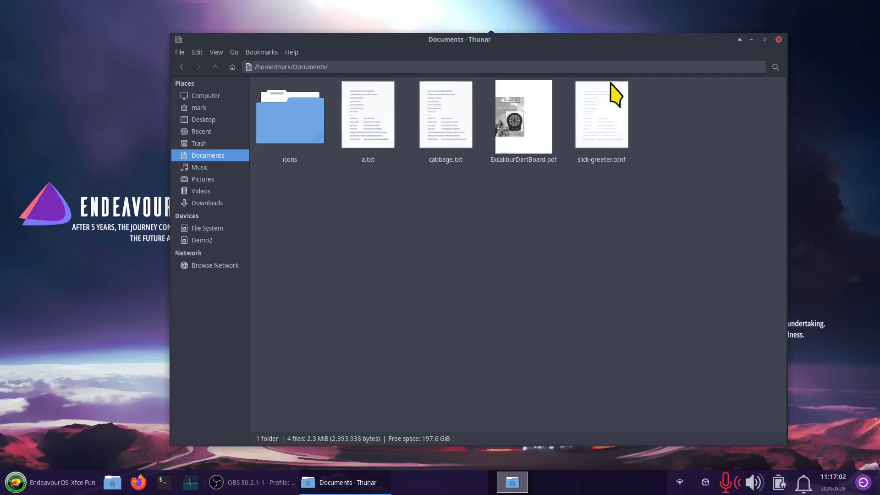
{"action": "left_click", "coordinate": [779, 39]}
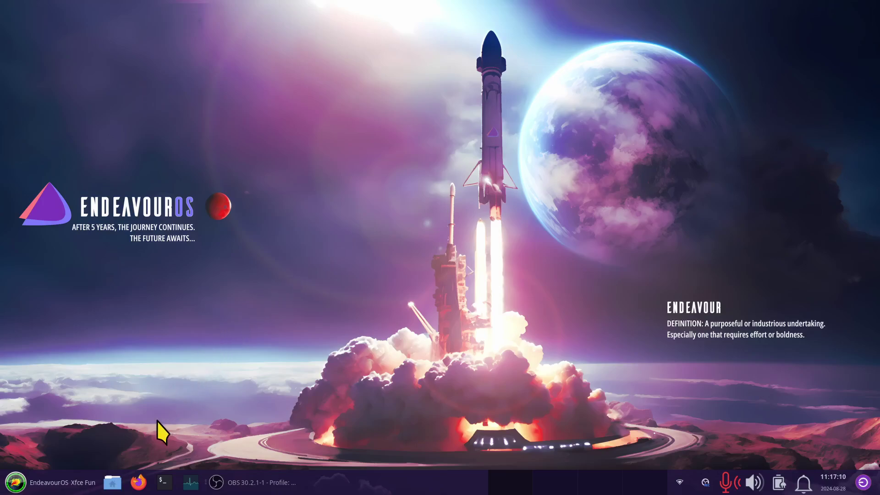
Step: Open a new Thunar window and navigate from File System through etc into lightdm
{"action": "left_click", "coordinate": [114, 490]}
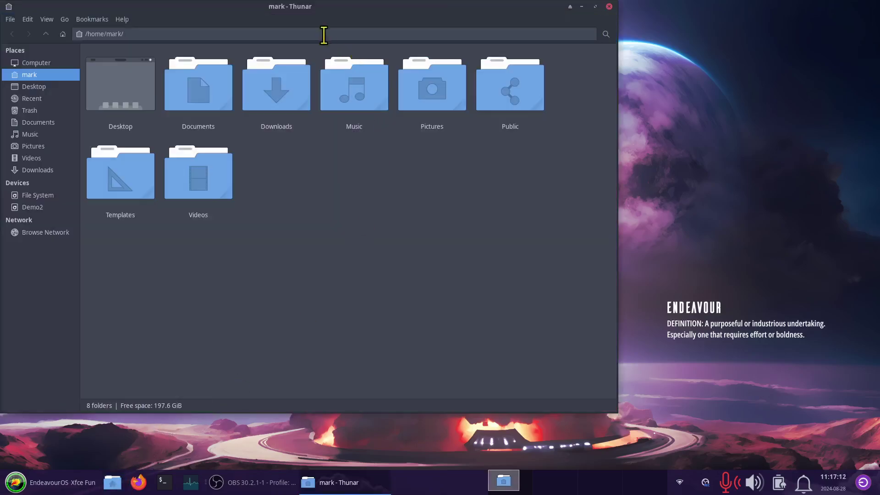
{"action": "left_click_drag", "start_coordinate": [250, 20], "coordinate": [415, 49]}
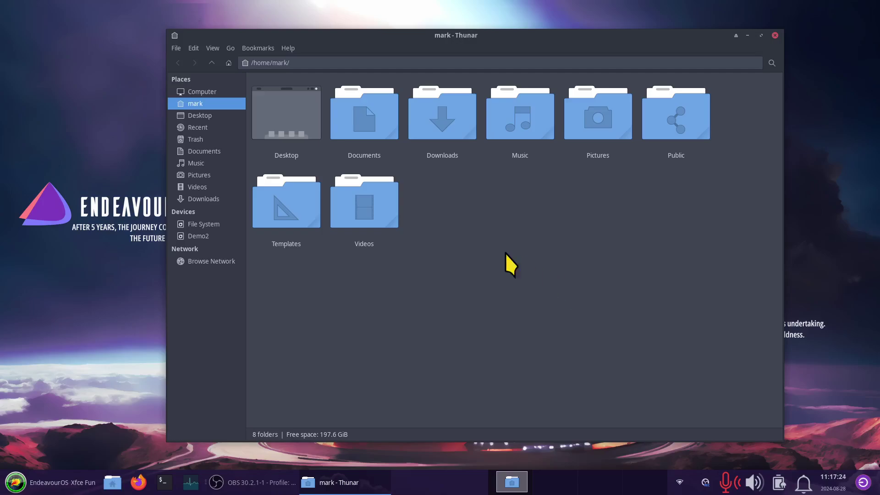
{"action": "left_click", "coordinate": [210, 224]}
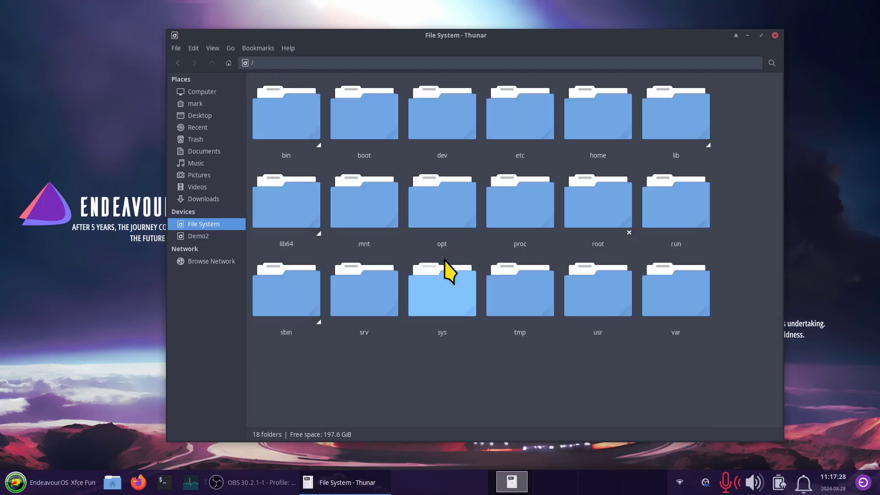
{"action": "double_click", "coordinate": [527, 113]}
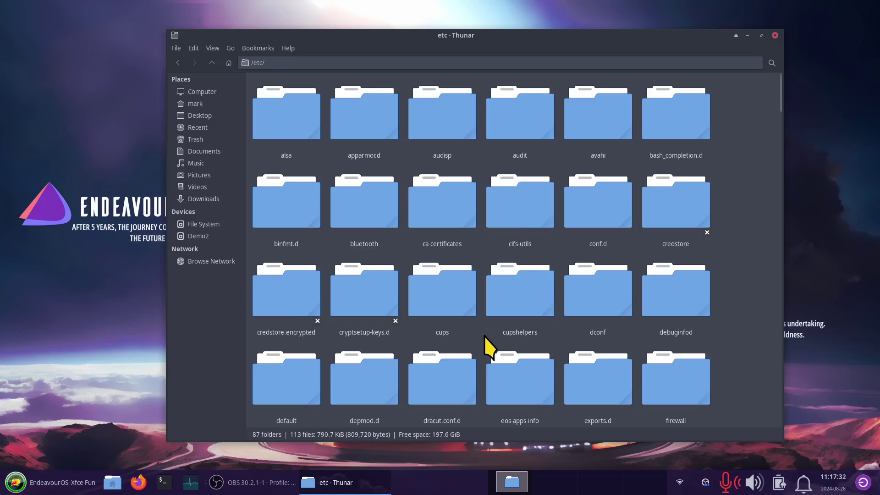
{"action": "type", "text": "l"}
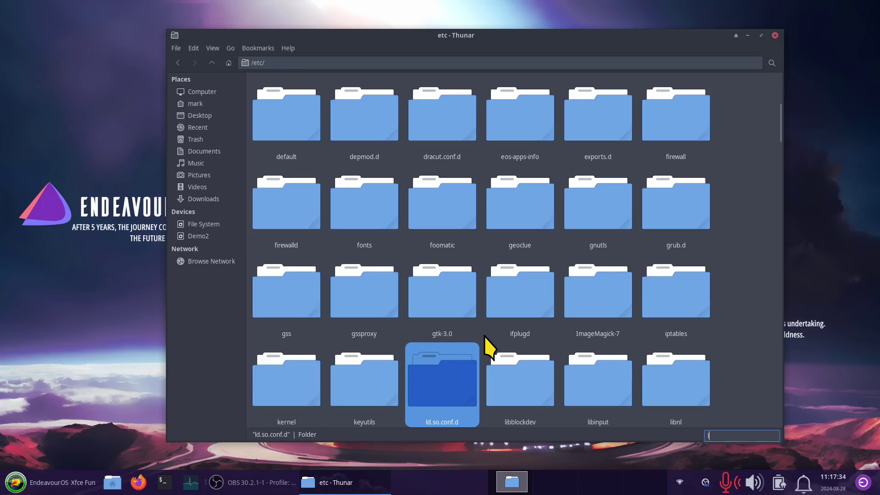
{"action": "key", "text": "Down"}
{"action": "key", "text": "Down"}
{"action": "key", "text": "Down"}
{"action": "key", "text": "Down"}
{"action": "key", "text": "Down"}
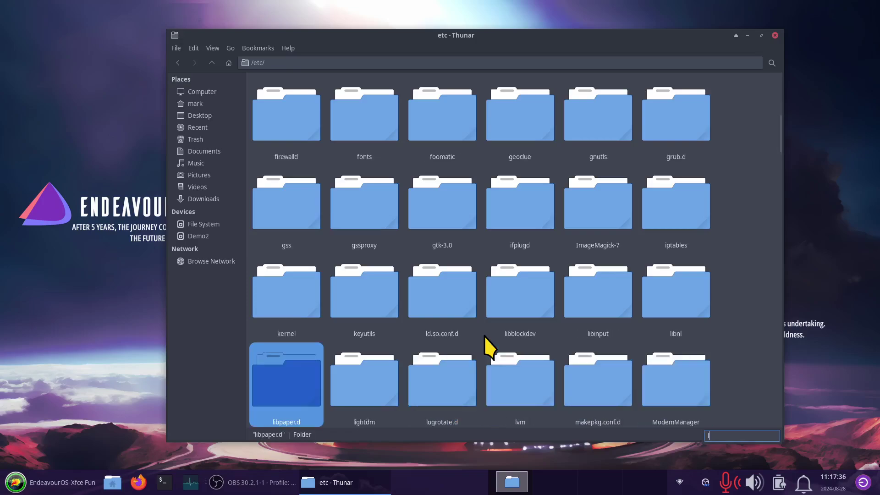
{"action": "double_click", "coordinate": [370, 372]}
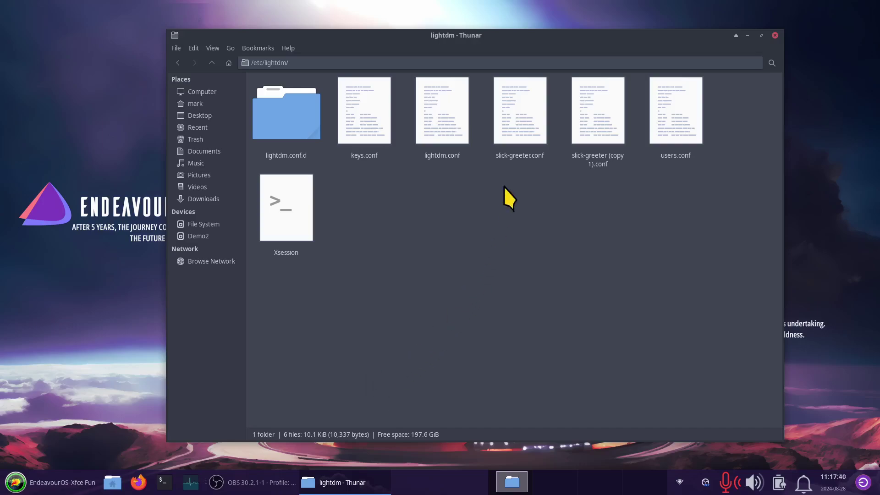
Step: Select slick-greeter.conf in /etc/lightdm and copy it
{"action": "left_click", "coordinate": [517, 112]}
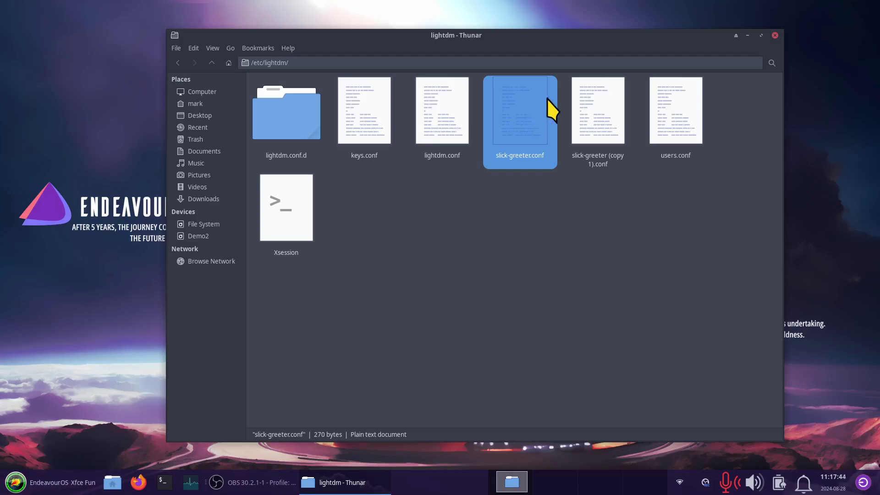
{"action": "left_click", "coordinate": [594, 104]}
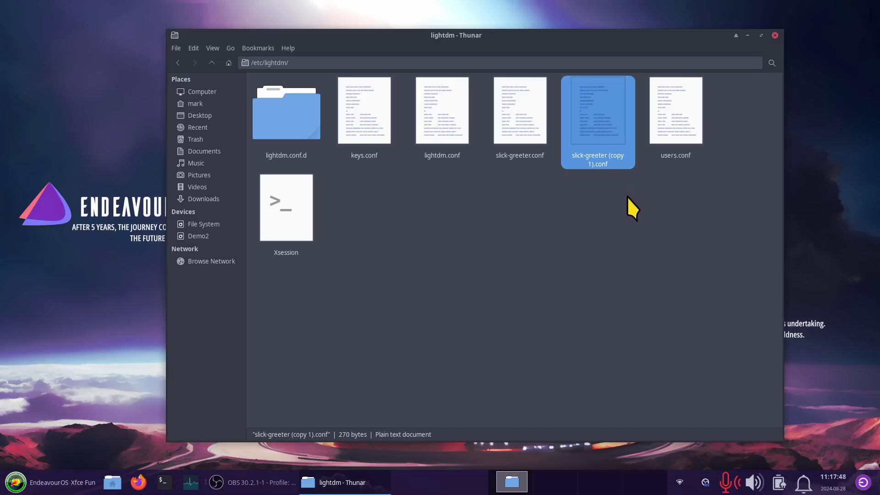
{"action": "left_click", "coordinate": [515, 114]}
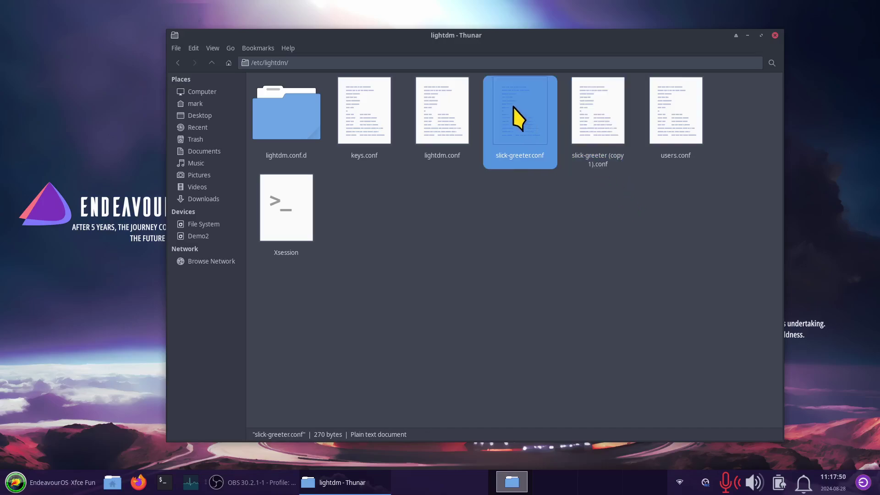
{"action": "right_click", "coordinate": [515, 109]}
{"action": "left_click", "coordinate": [540, 188]}
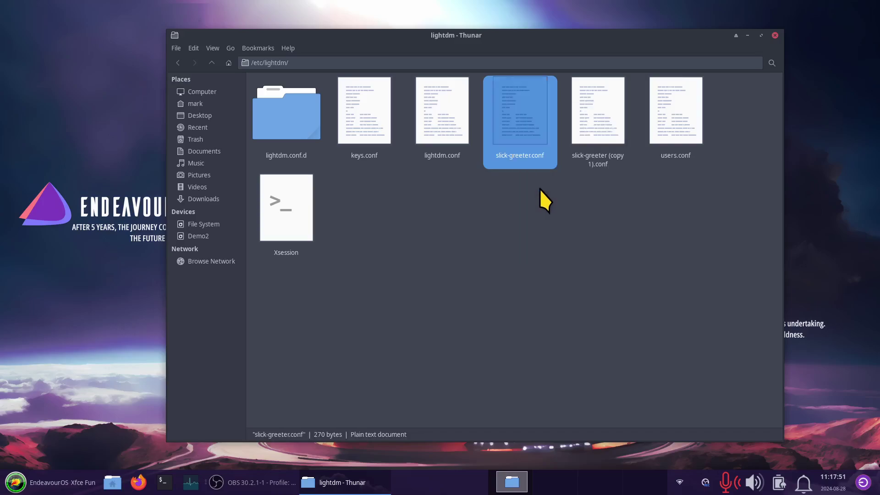
{"action": "left_click", "coordinate": [400, 252]}
{"action": "right_click", "coordinate": [400, 252]}
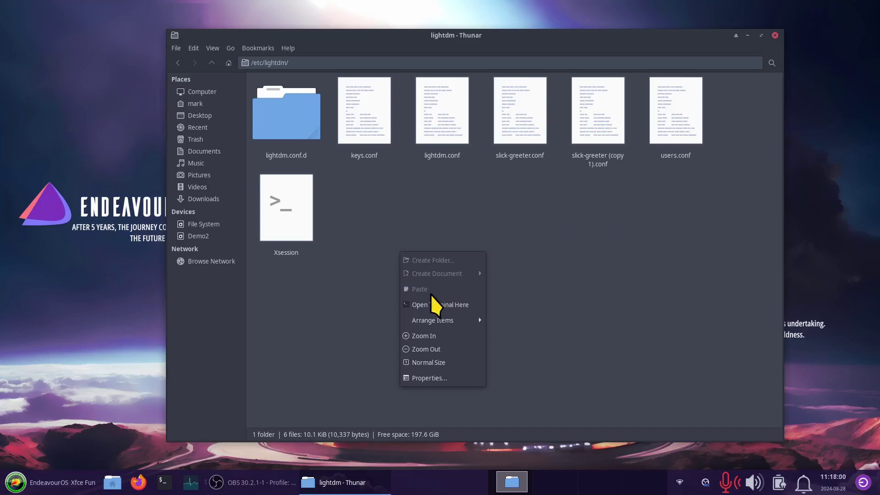
{"action": "left_click", "coordinate": [527, 121]}
Step: Check slick-greeter.conf's permissions in its Properties, then copy the file again
{"action": "right_click", "coordinate": [523, 111]}
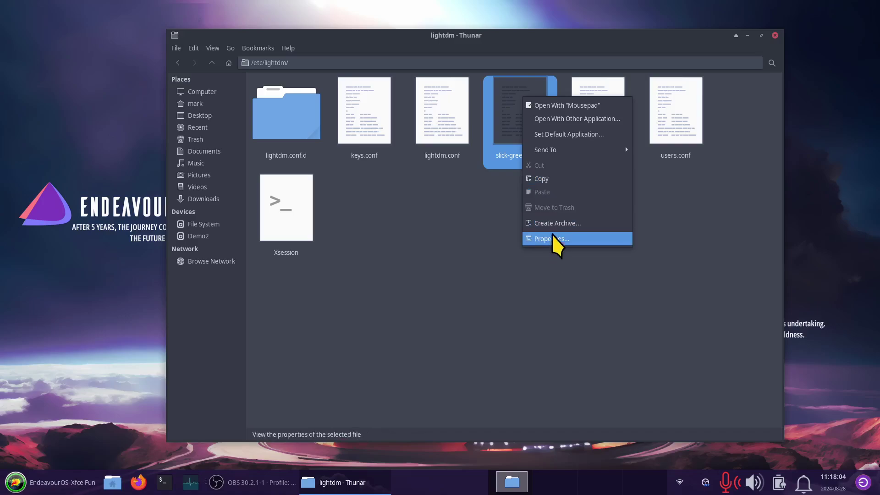
{"action": "left_click", "coordinate": [555, 239]}
{"action": "left_click", "coordinate": [488, 159]}
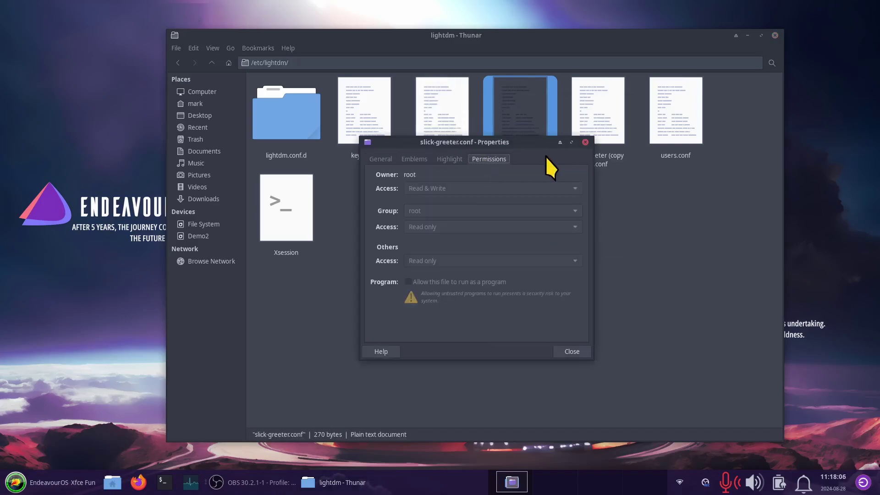
{"action": "left_click", "coordinate": [585, 142]}
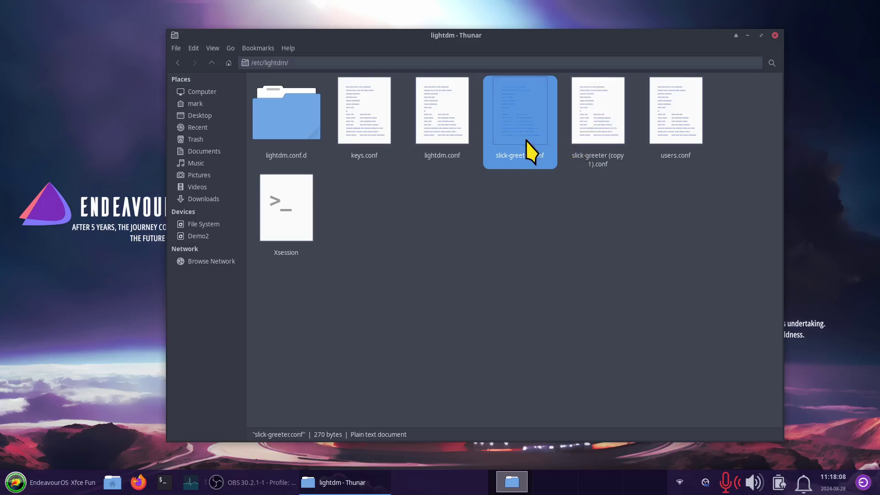
{"action": "right_click", "coordinate": [492, 102]}
{"action": "left_click", "coordinate": [509, 182]}
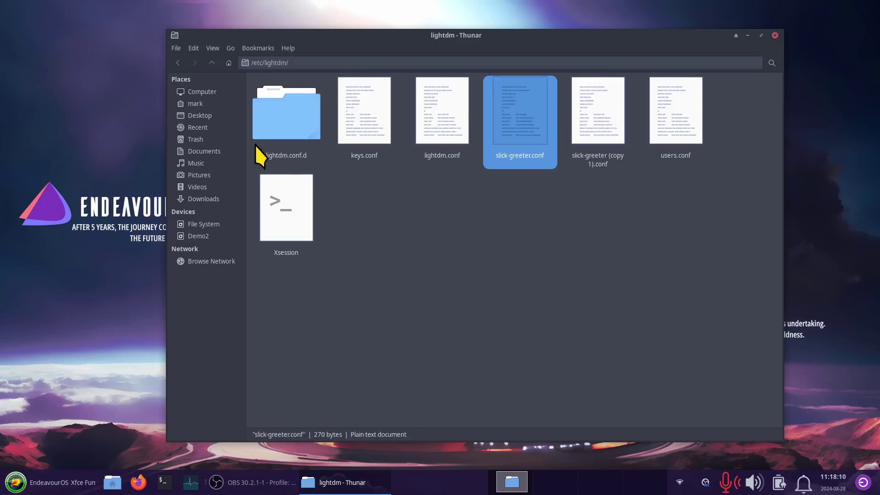
Step: Paste slick-greeter.conf into Documents, replacing the existing one, then go back to /etc/lightdm
{"action": "left_click", "coordinate": [203, 151]}
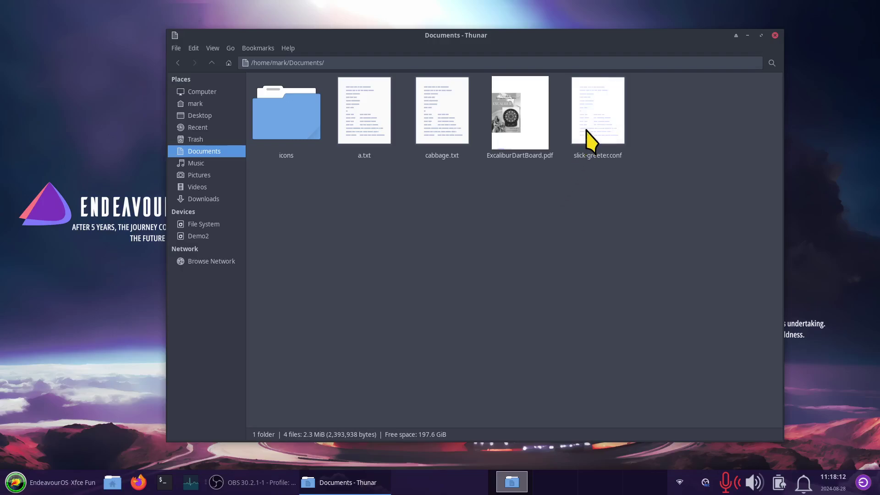
{"action": "right_click", "coordinate": [479, 221]}
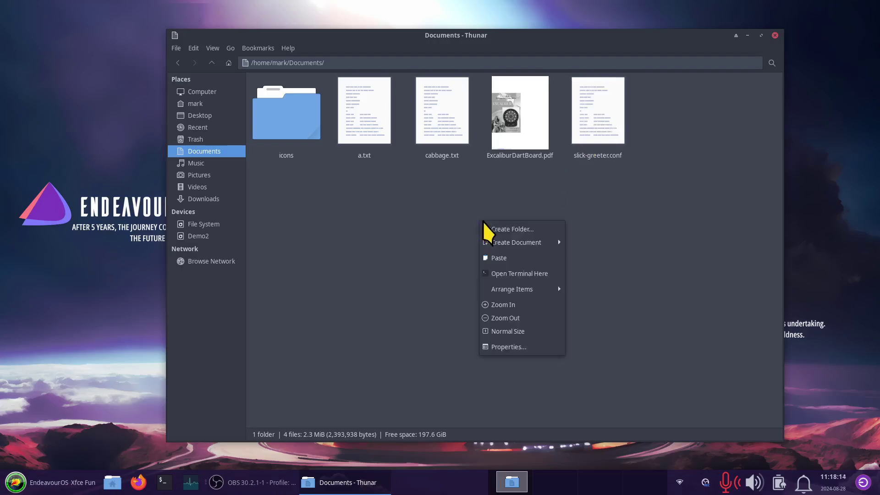
{"action": "left_click", "coordinate": [504, 256]}
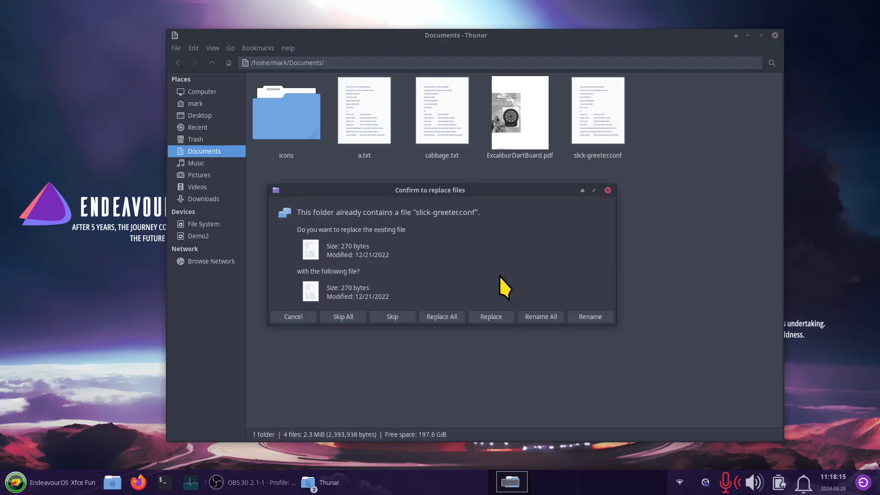
{"action": "left_click", "coordinate": [487, 317]}
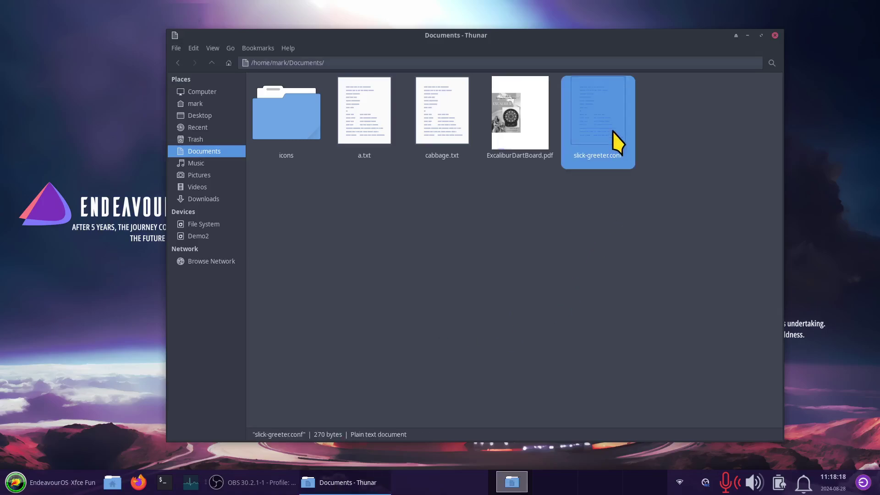
{"action": "left_click", "coordinate": [177, 63]}
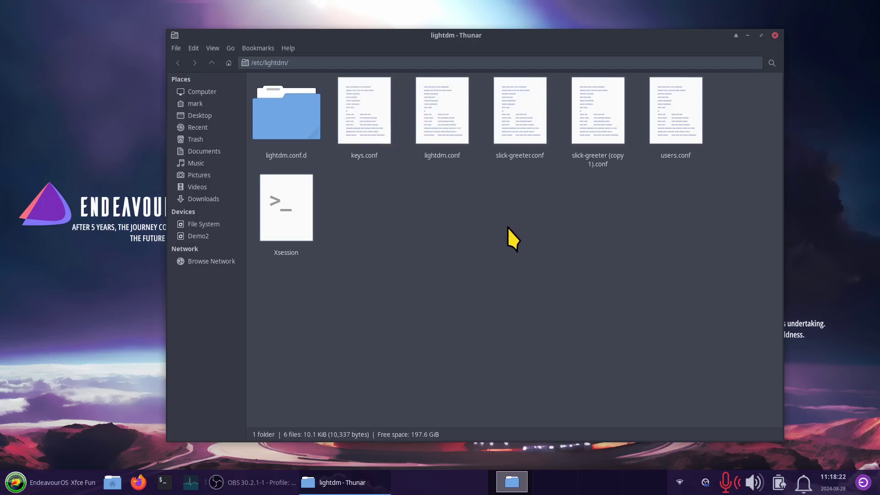
{"action": "left_click", "coordinate": [517, 111]}
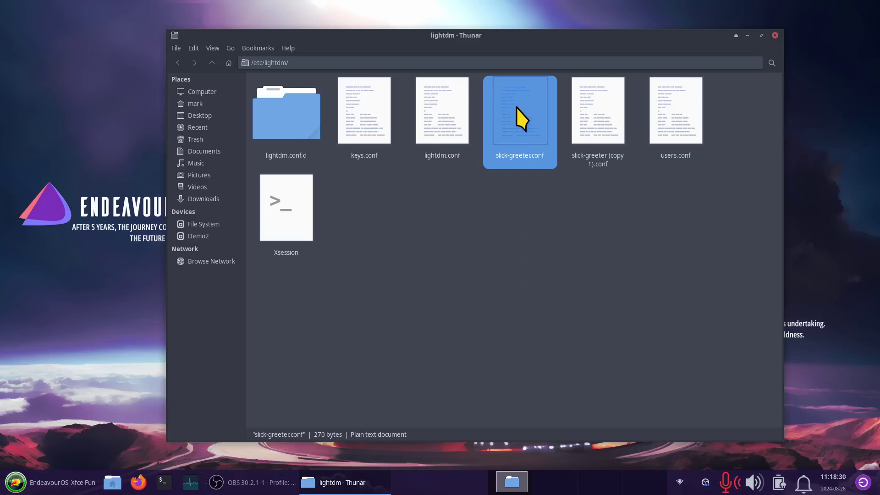
Step: Open slick-greeter.conf in Mousepad and view the editor's About information
{"action": "double_click", "coordinate": [522, 120]}
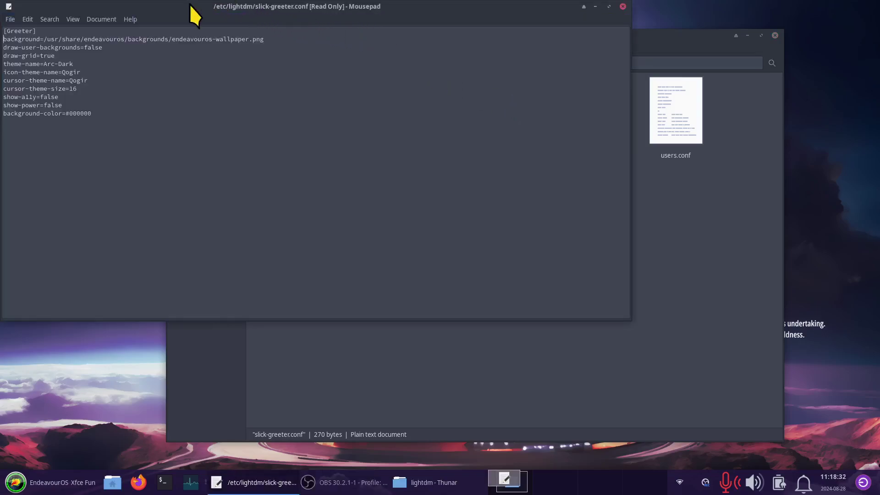
{"action": "left_click_drag", "start_coordinate": [192, 15], "coordinate": [323, 134]}
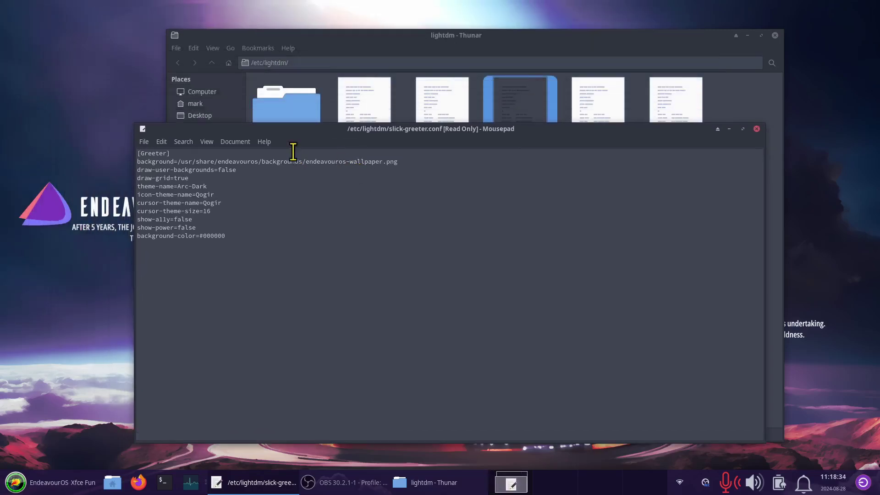
{"action": "left_click", "coordinate": [260, 142]}
{"action": "left_click", "coordinate": [274, 169]}
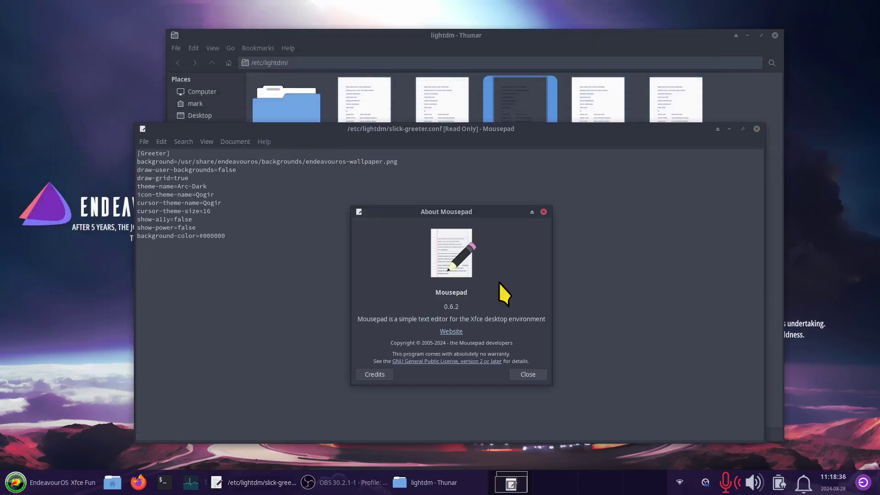
{"action": "left_click", "coordinate": [544, 212]}
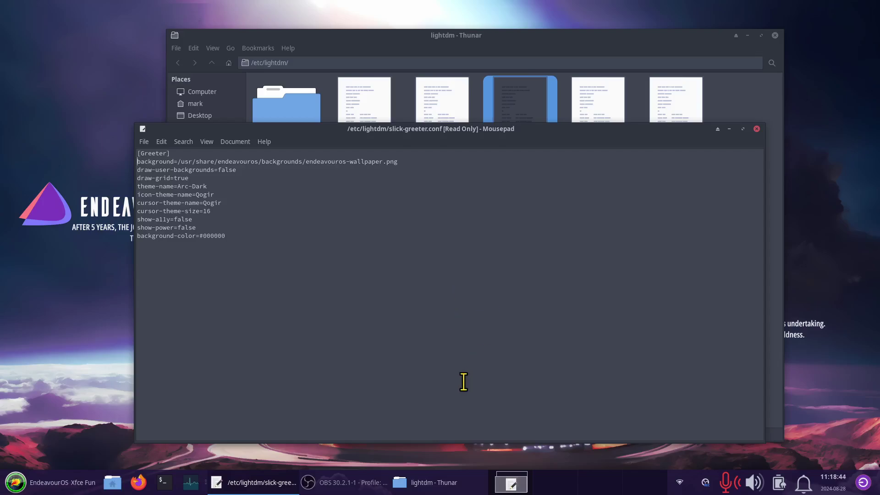
Step: Enlarge the text, select the background wallpaper path, then close Mousepad and Thunar
{"action": "key", "text": "ctrl+plus"}
{"action": "key", "text": "ctrl+plus"}
{"action": "key", "text": "ctrl+plus"}
{"action": "key", "text": "ctrl+plus"}
{"action": "key", "text": "ctrl+plus"}
{"action": "key", "text": "ctrl+plus"}
{"action": "key", "text": "ctrl+plus"}
{"action": "key", "text": "ctrl+plus"}
{"action": "key", "text": "ctrl+plus"}
{"action": "key", "text": "ctrl+plus"}
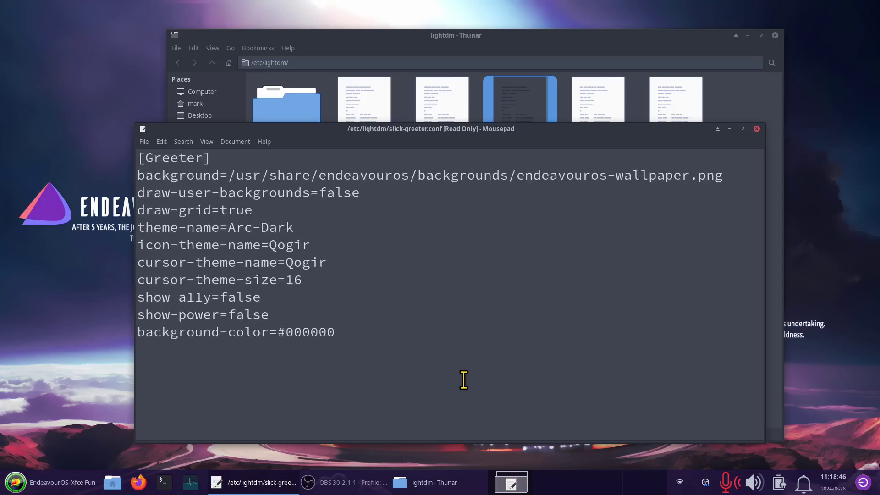
{"action": "mouse_move", "coordinate": [728, 174]}
{"action": "left_mouse_down"}
{"action": "mouse_move", "coordinate": [438, 186]}
{"action": "mouse_move", "coordinate": [228, 175]}
{"action": "left_mouse_up"}
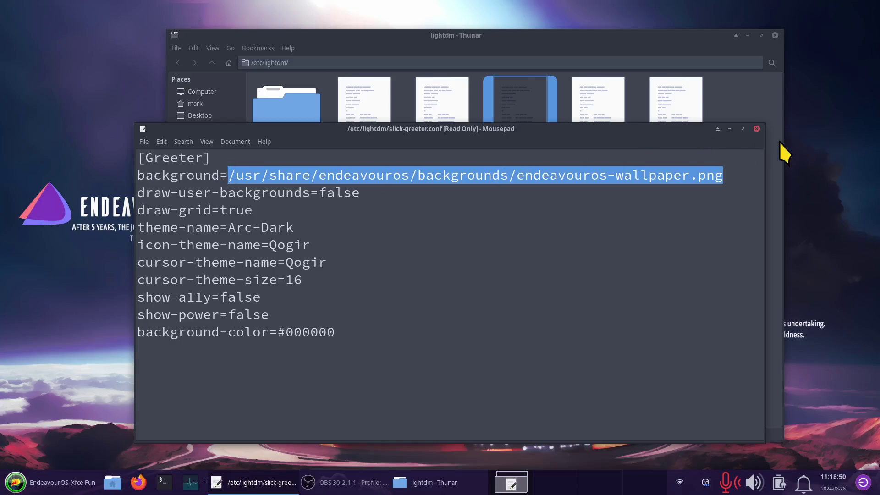
{"action": "left_click", "coordinate": [756, 129]}
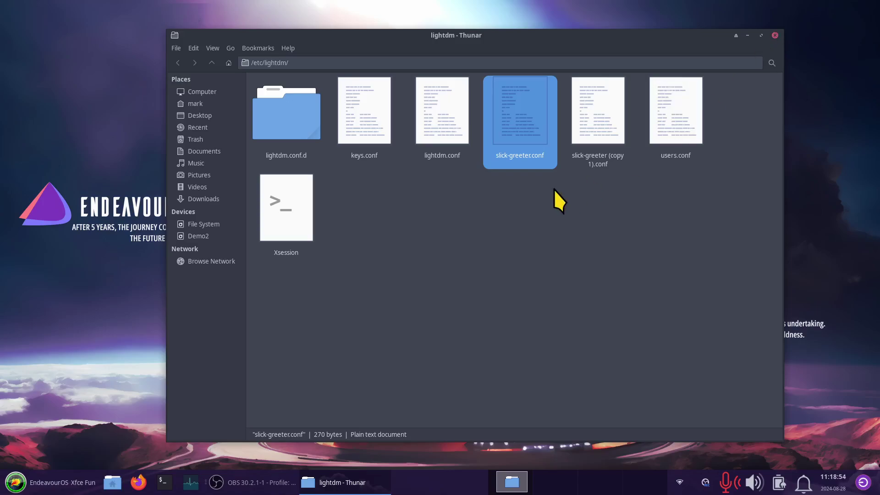
{"action": "left_click", "coordinate": [774, 36]}
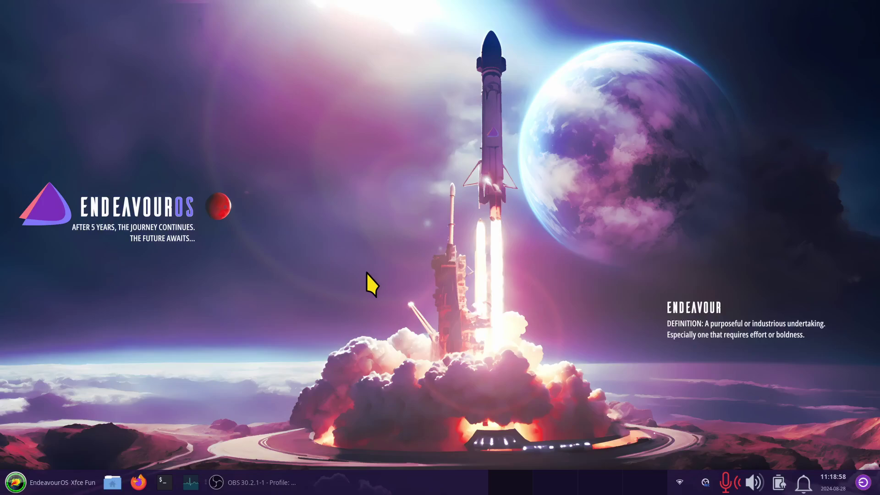